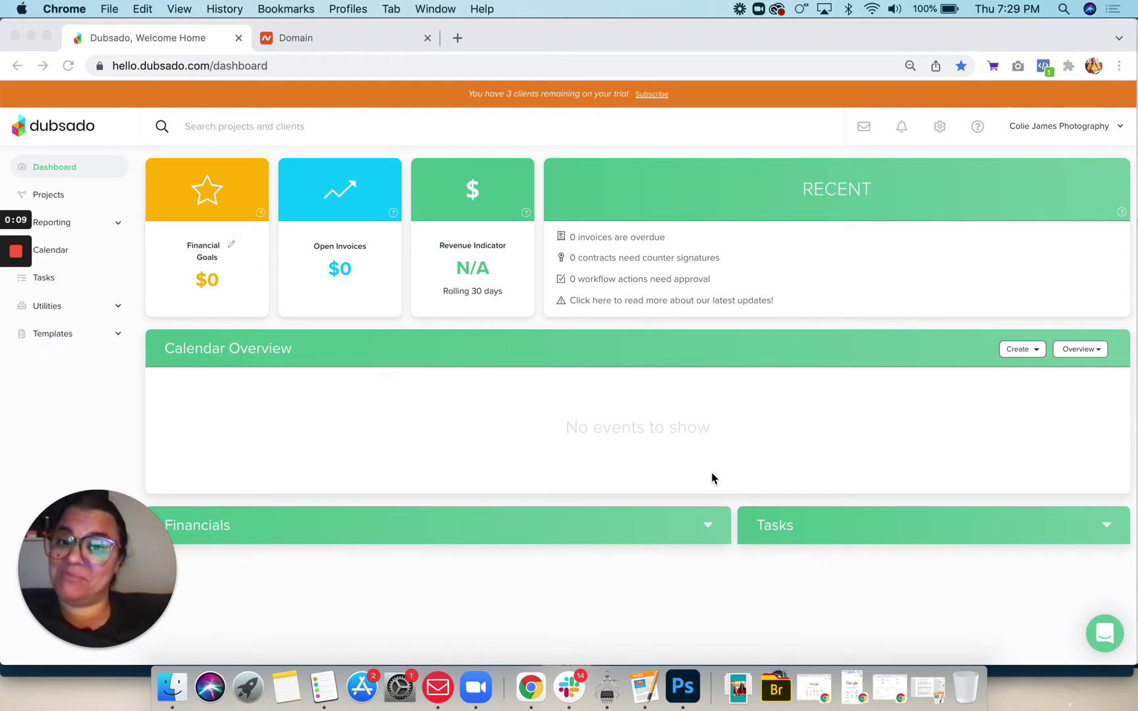
- Open the Sample Lead Capture form from Dubsado's Forms templates in the editor
{"action": "left_click", "coordinate": [60, 339]}
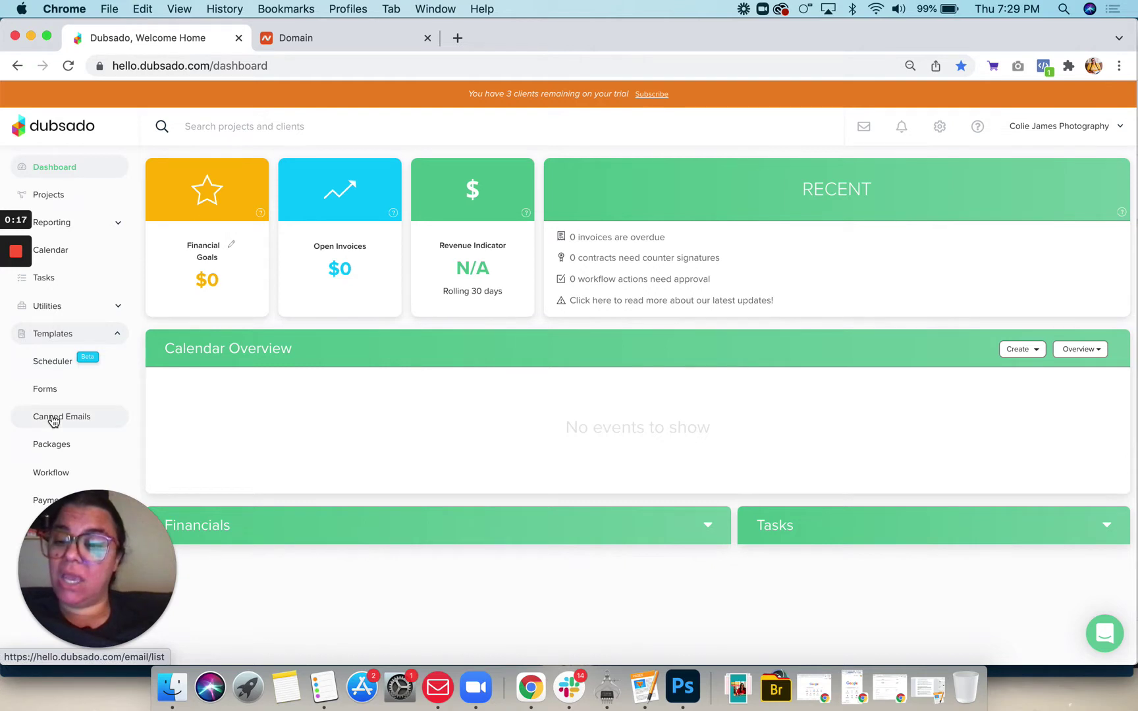
{"action": "left_click", "coordinate": [46, 392]}
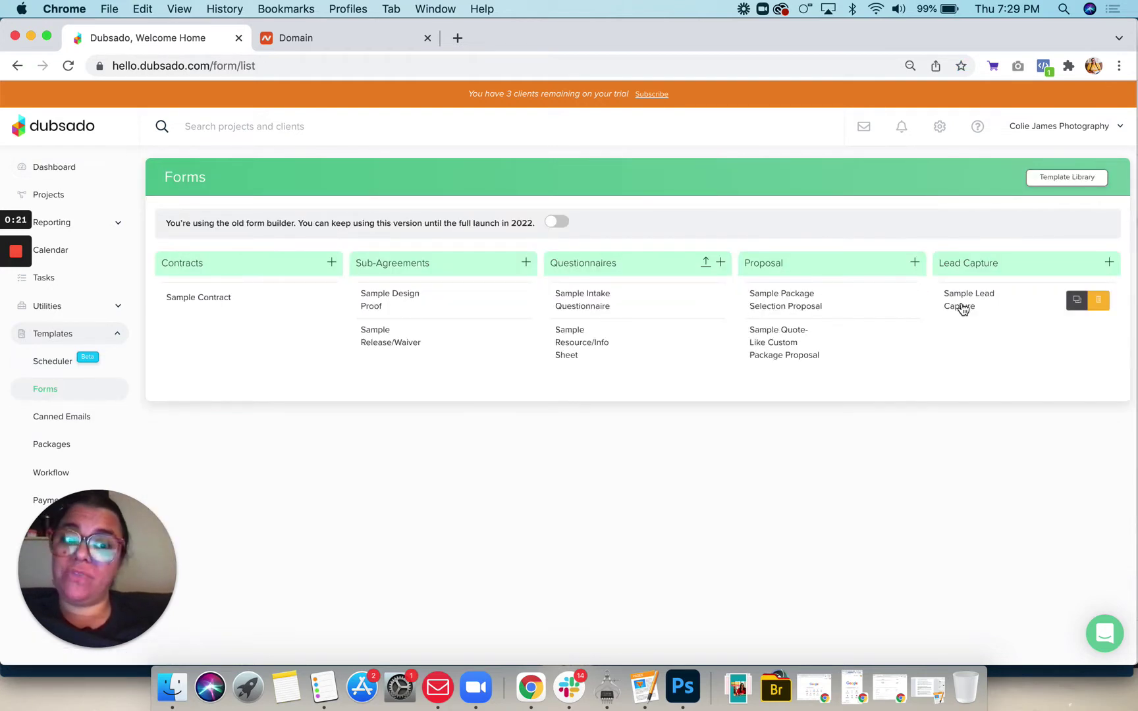
{"action": "left_click", "coordinate": [963, 307]}
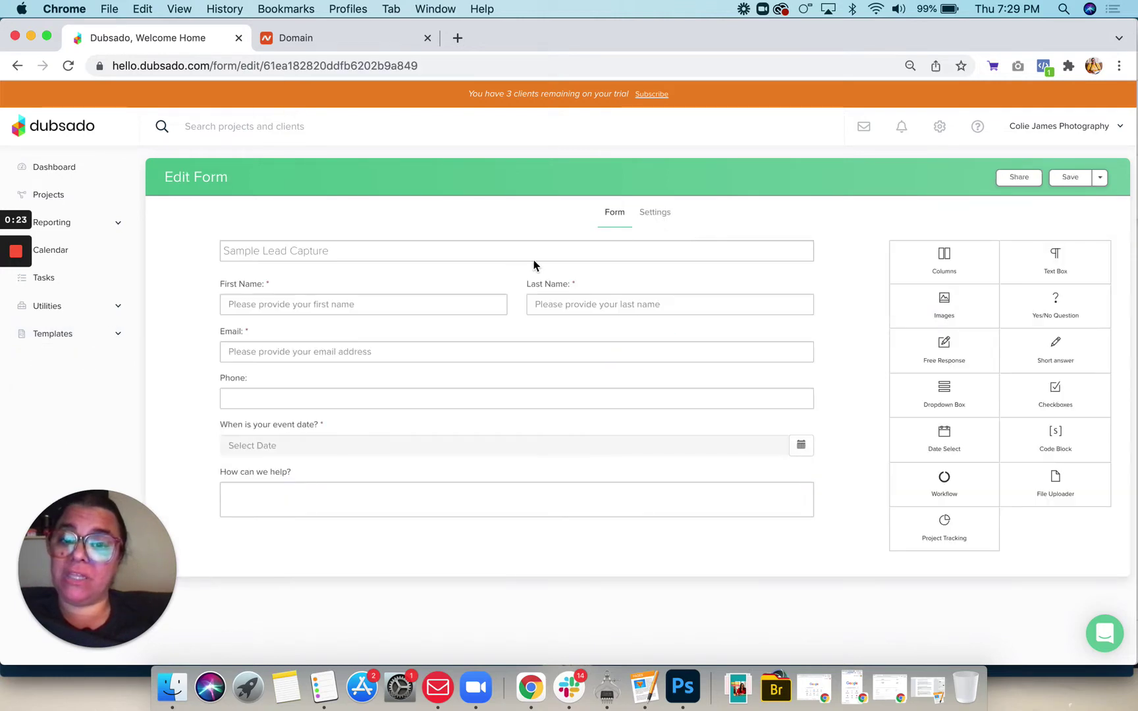
{"action": "left_click", "coordinate": [1013, 178]}
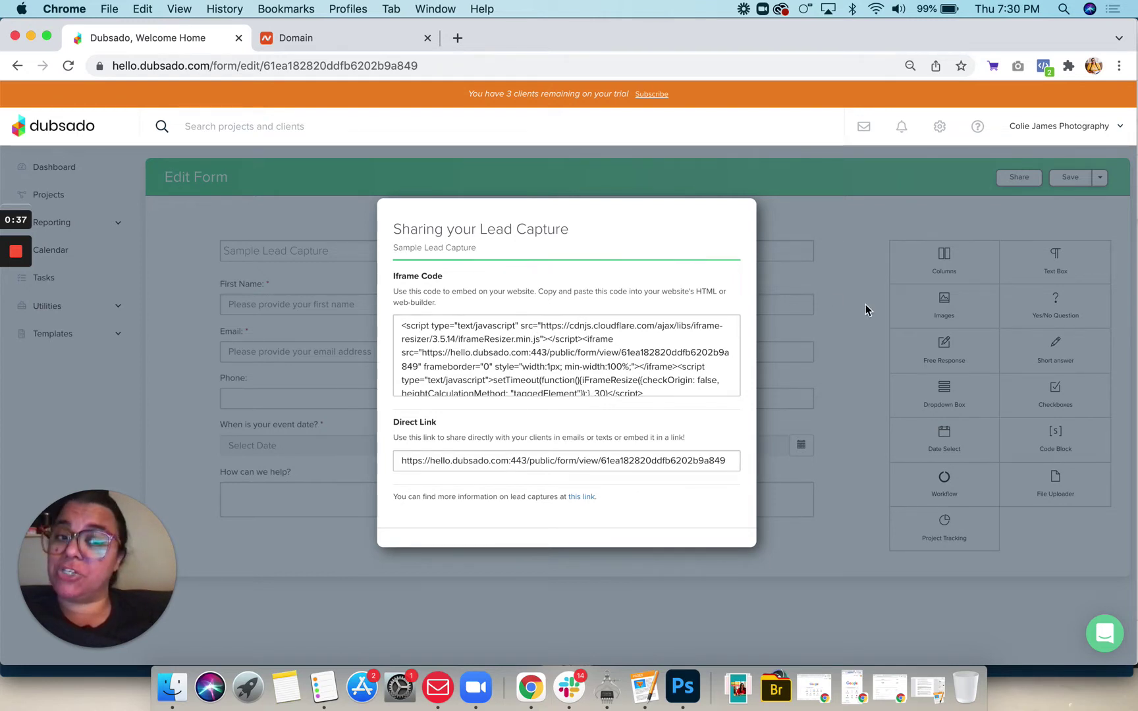
{"action": "left_click", "coordinate": [882, 263]}
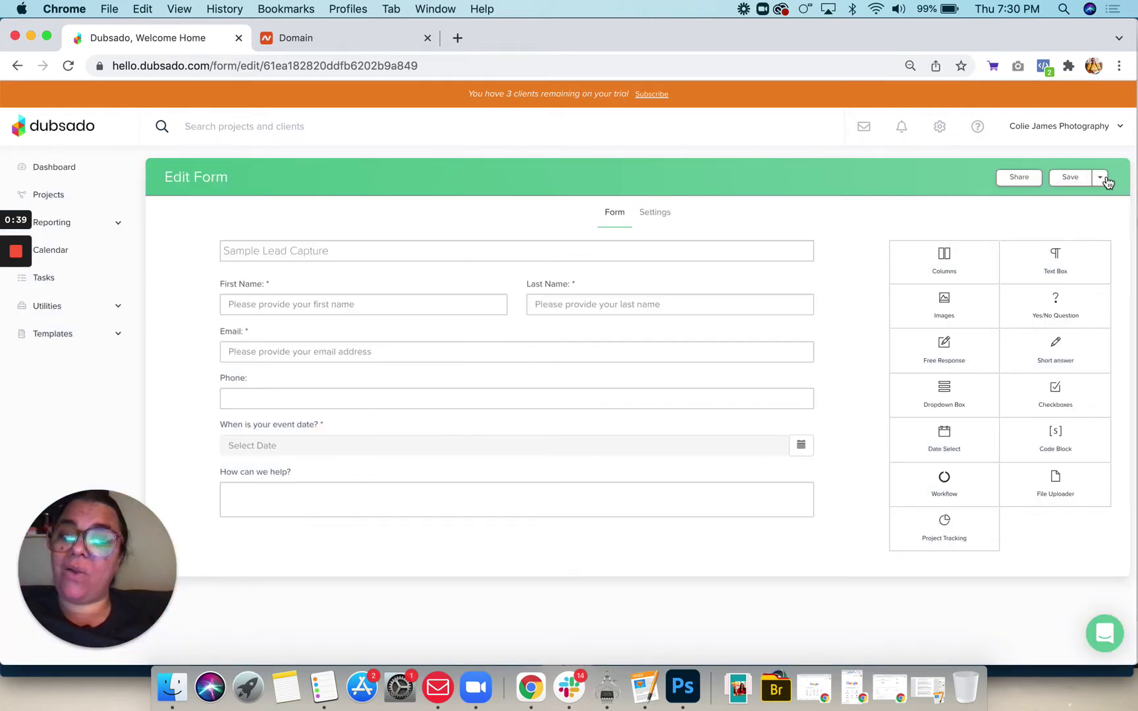
{"action": "left_click", "coordinate": [1101, 178]}
{"action": "left_click", "coordinate": [1099, 177]}
{"action": "left_click", "coordinate": [1073, 199]}
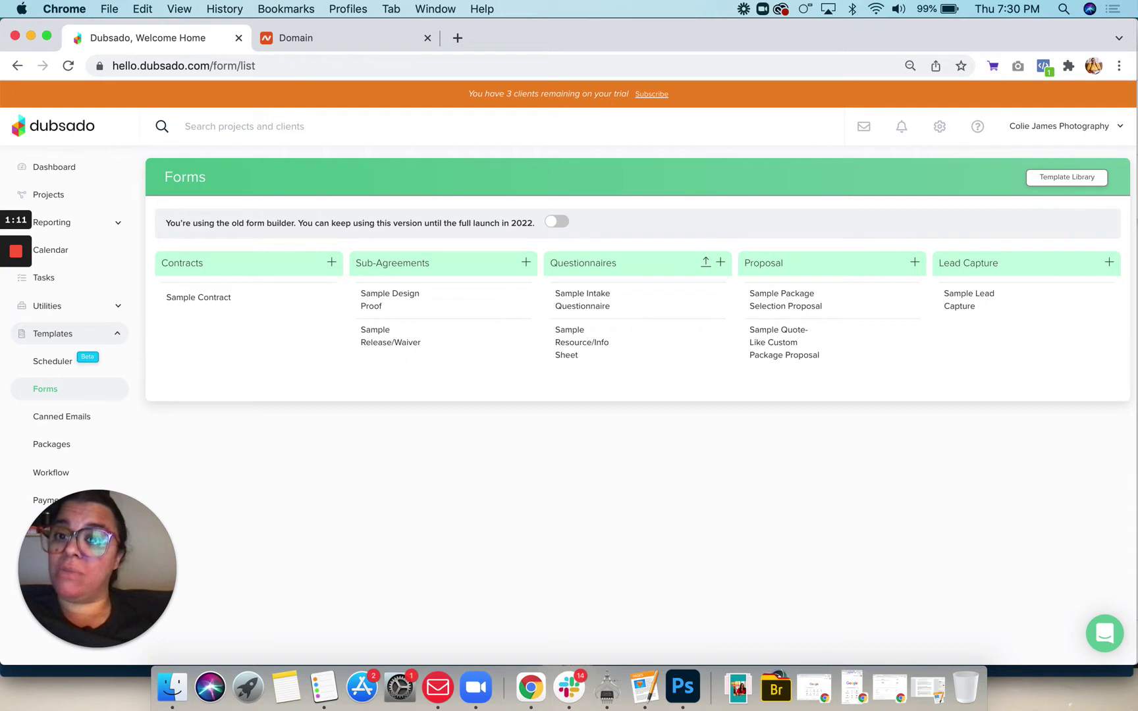
- Add a blank CNAME record row on getshitdoneinaday.com's Advanced DNS page in Namecheap
{"action": "left_click", "coordinate": [360, 39]}
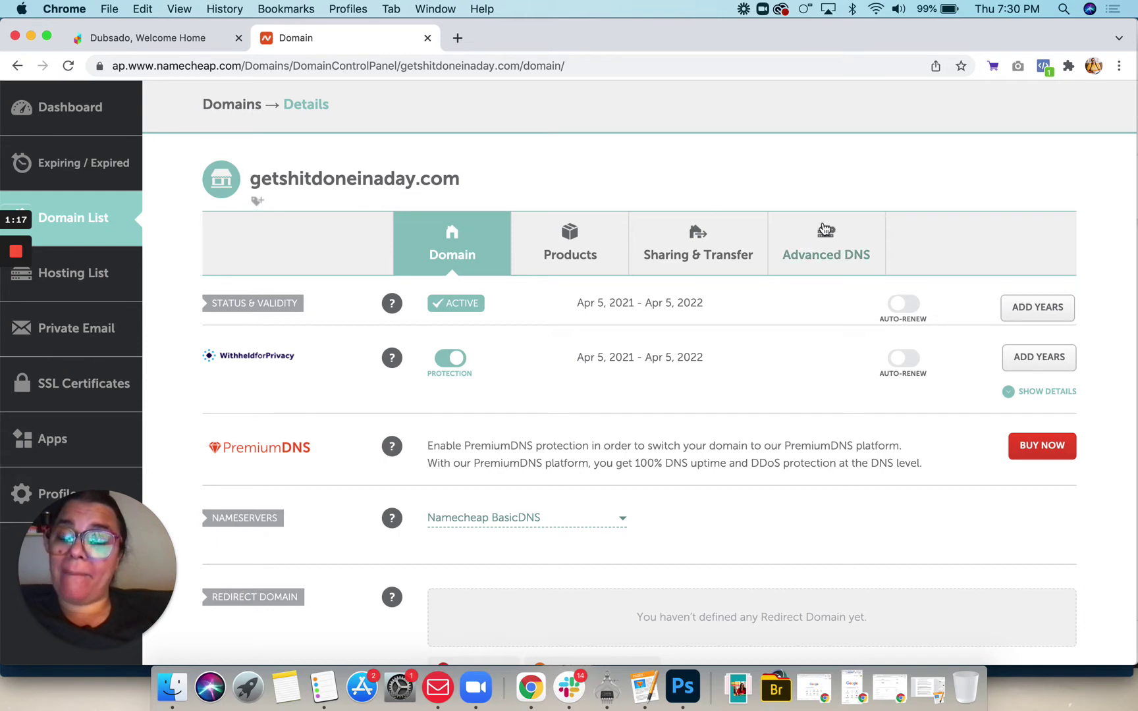
{"action": "left_click", "coordinate": [831, 255]}
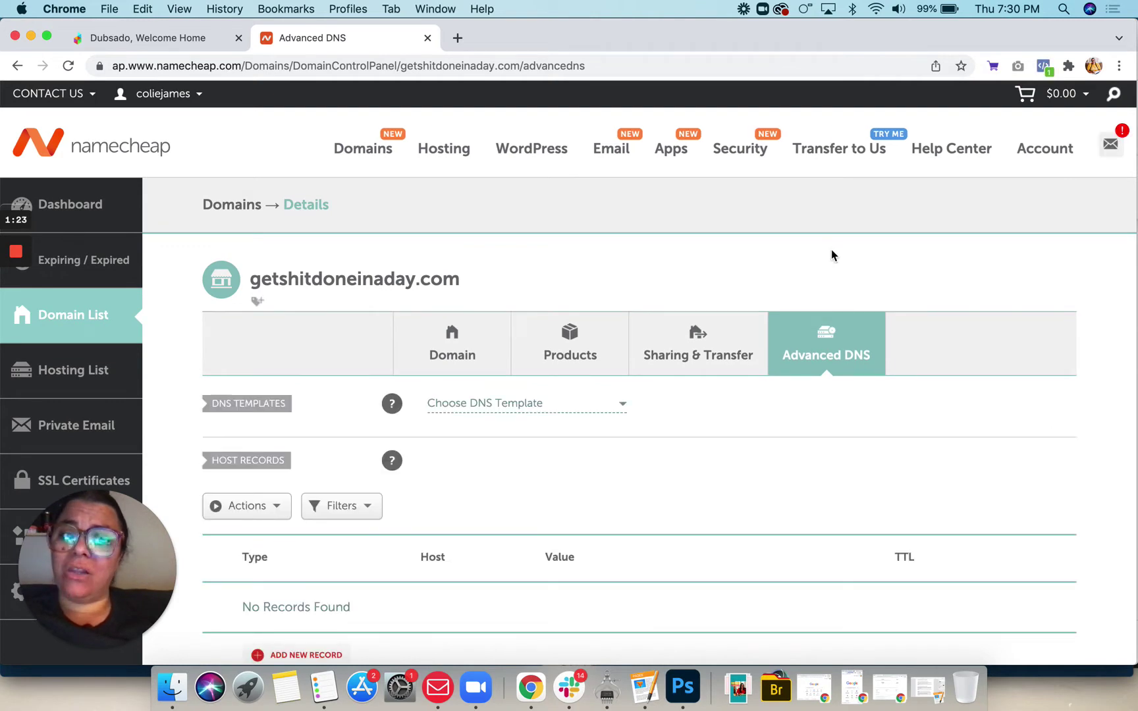
{"action": "scroll", "coordinate": [832, 256], "scroll_direction": "down", "scroll_amount": 5}
{"action": "scroll", "coordinate": [833, 256], "scroll_direction": "down", "scroll_amount": 3}
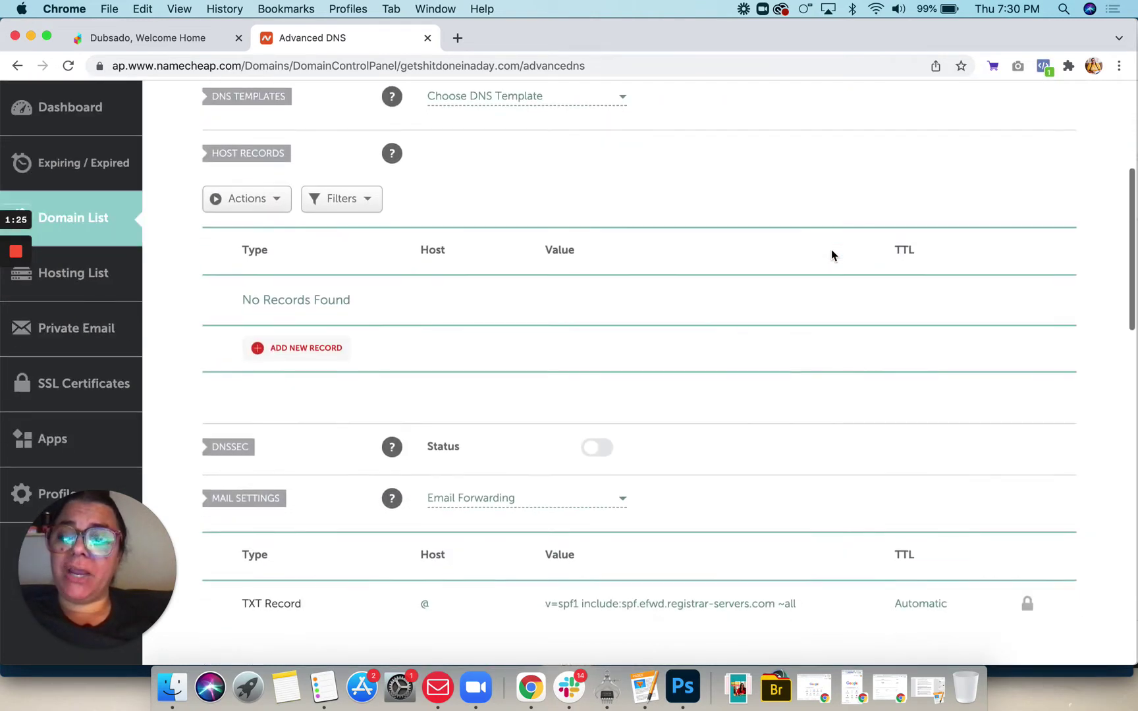
{"action": "scroll", "coordinate": [827, 252], "scroll_direction": "down", "scroll_amount": 2}
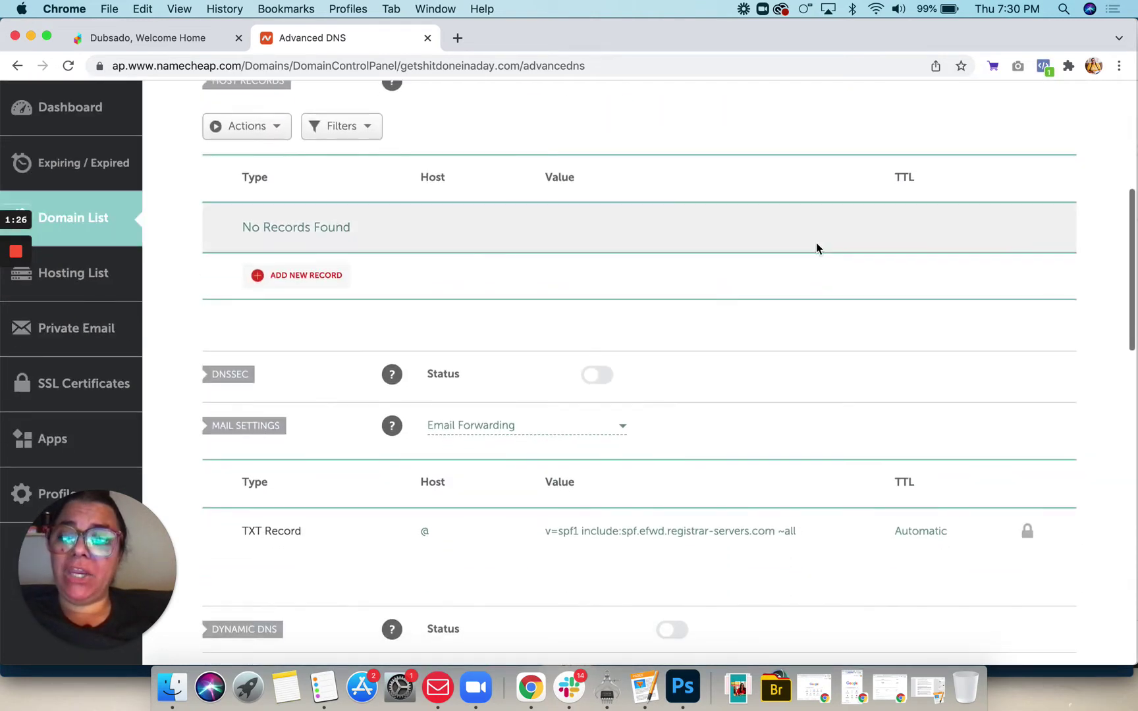
{"action": "left_click", "coordinate": [306, 276]}
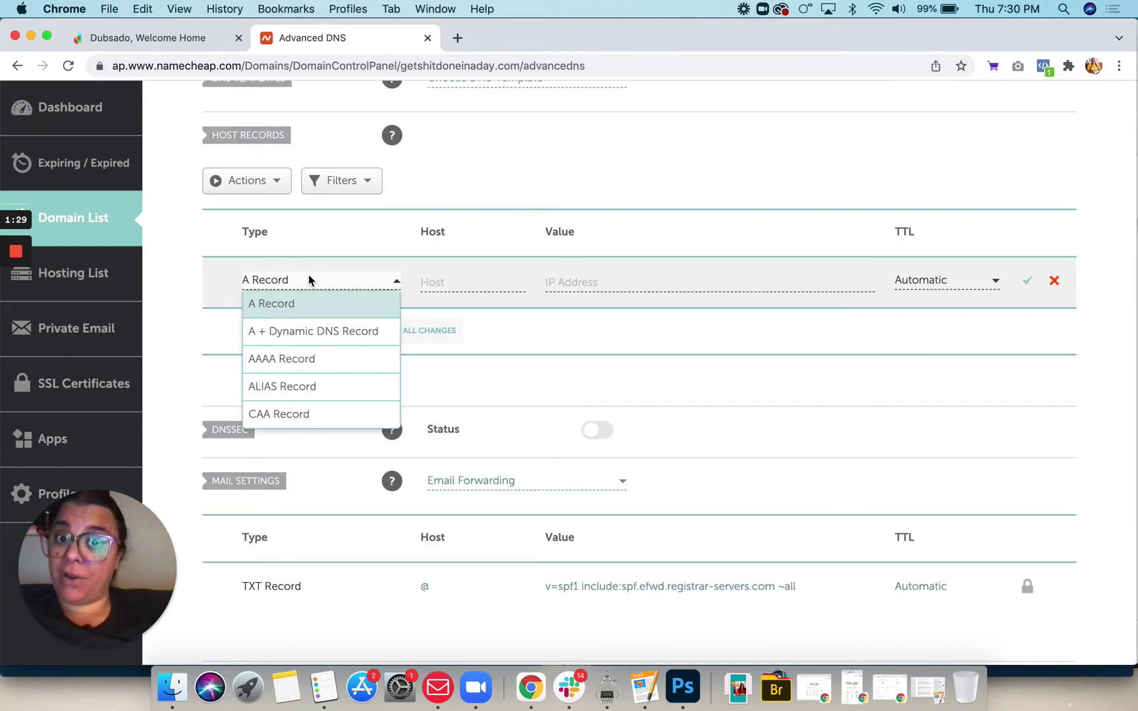
{"action": "scroll", "coordinate": [325, 392], "scroll_direction": "down", "scroll_amount": 3}
{"action": "scroll", "coordinate": [323, 371], "scroll_direction": "down", "scroll_amount": 1}
{"action": "left_click", "coordinate": [319, 344]}
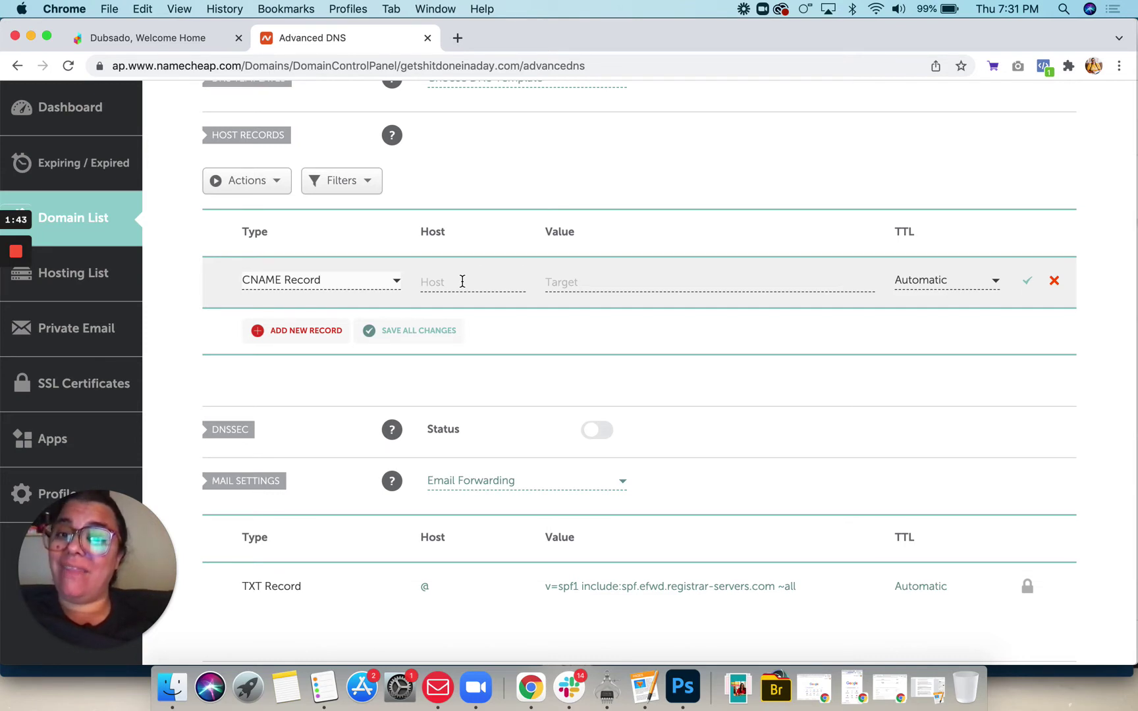
- Save a CNAME record with host 'hello' and value 'ssl.dubsado.com'
{"action": "left_click", "coordinate": [463, 281]}
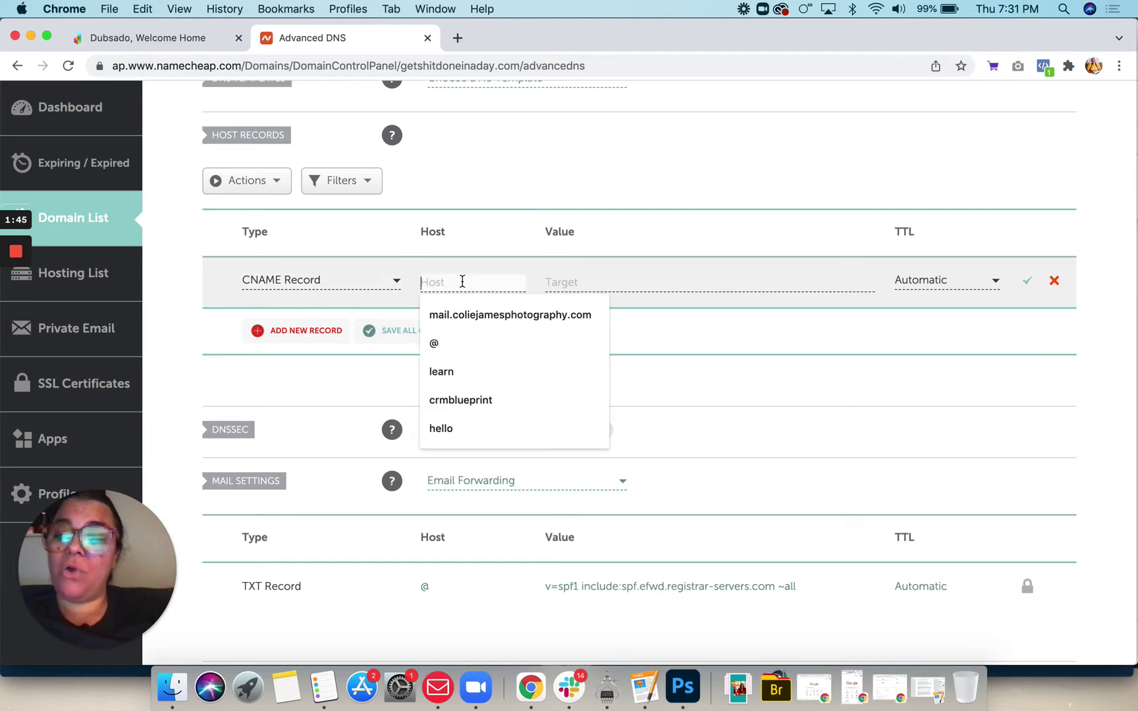
{"action": "type", "text": "hello"}
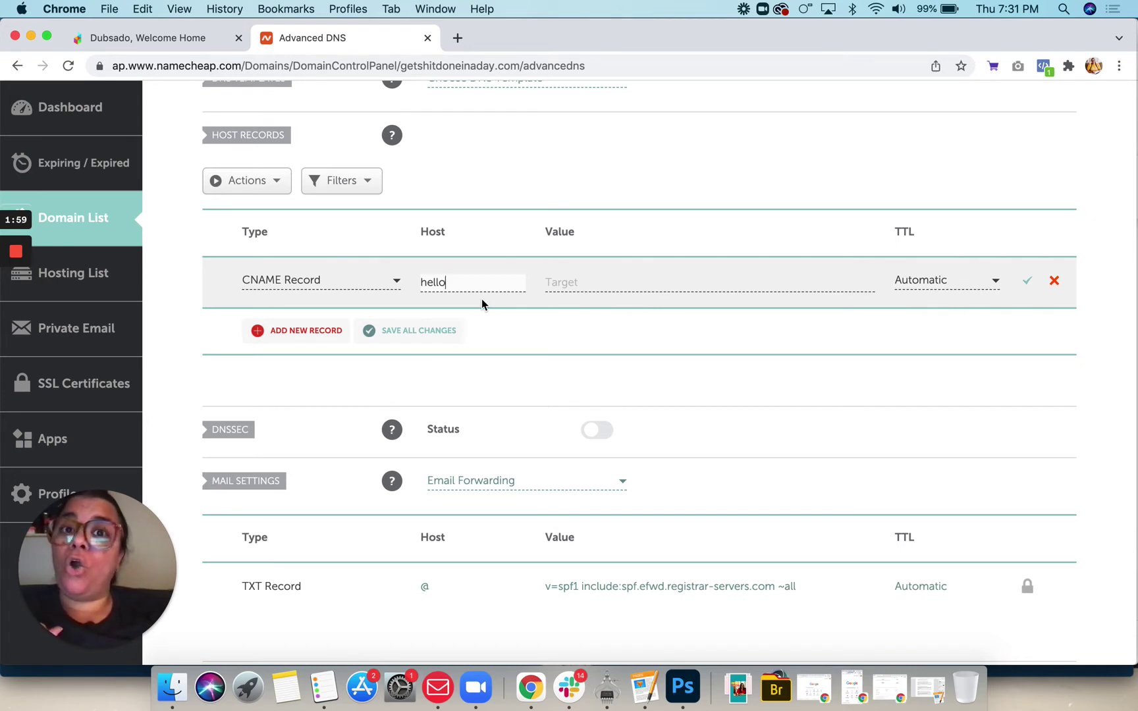
{"action": "left_click", "coordinate": [585, 279]}
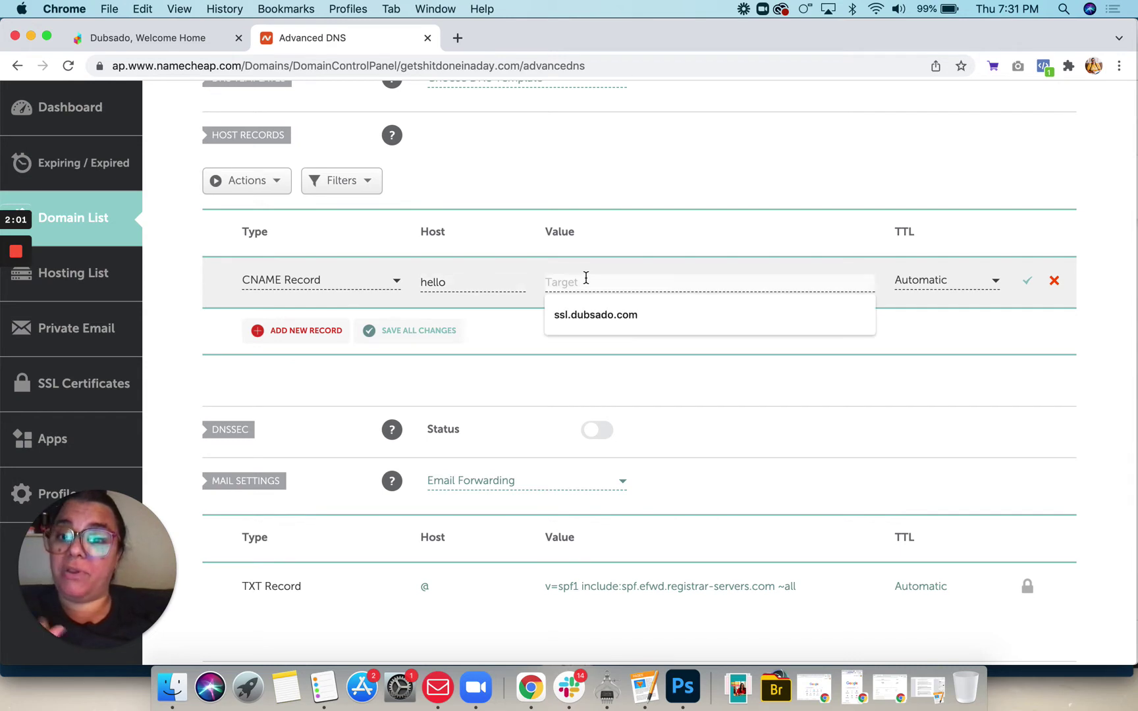
{"action": "left_click", "coordinate": [599, 315]}
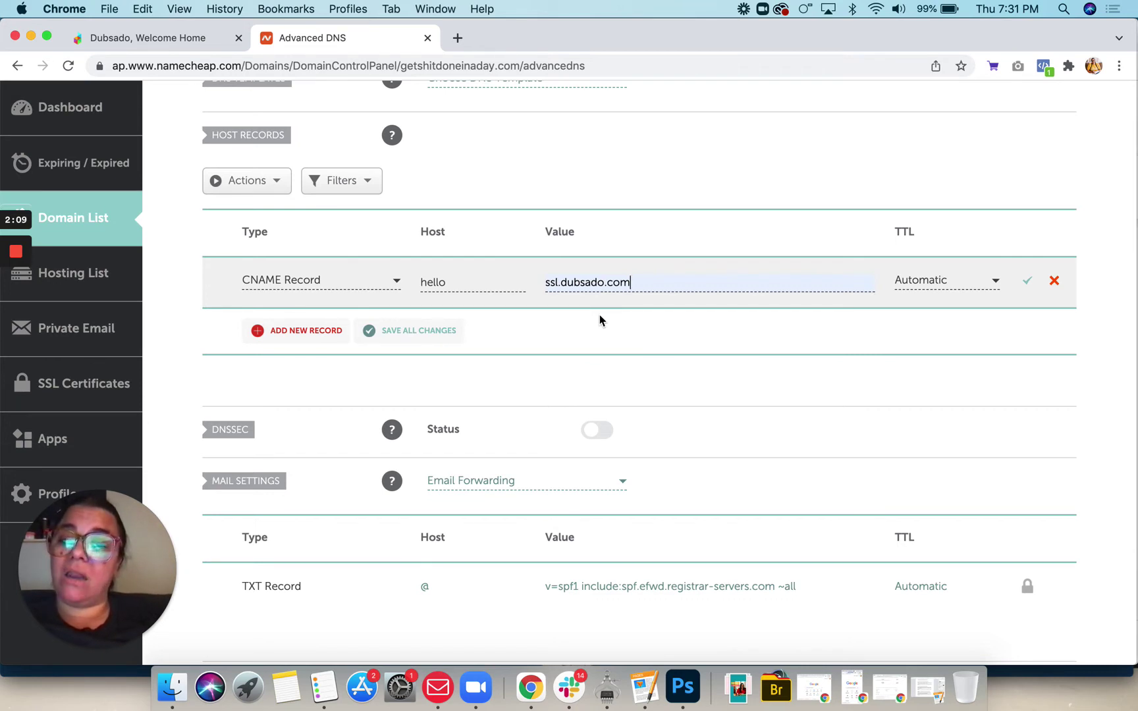
{"action": "left_click", "coordinate": [1027, 280]}
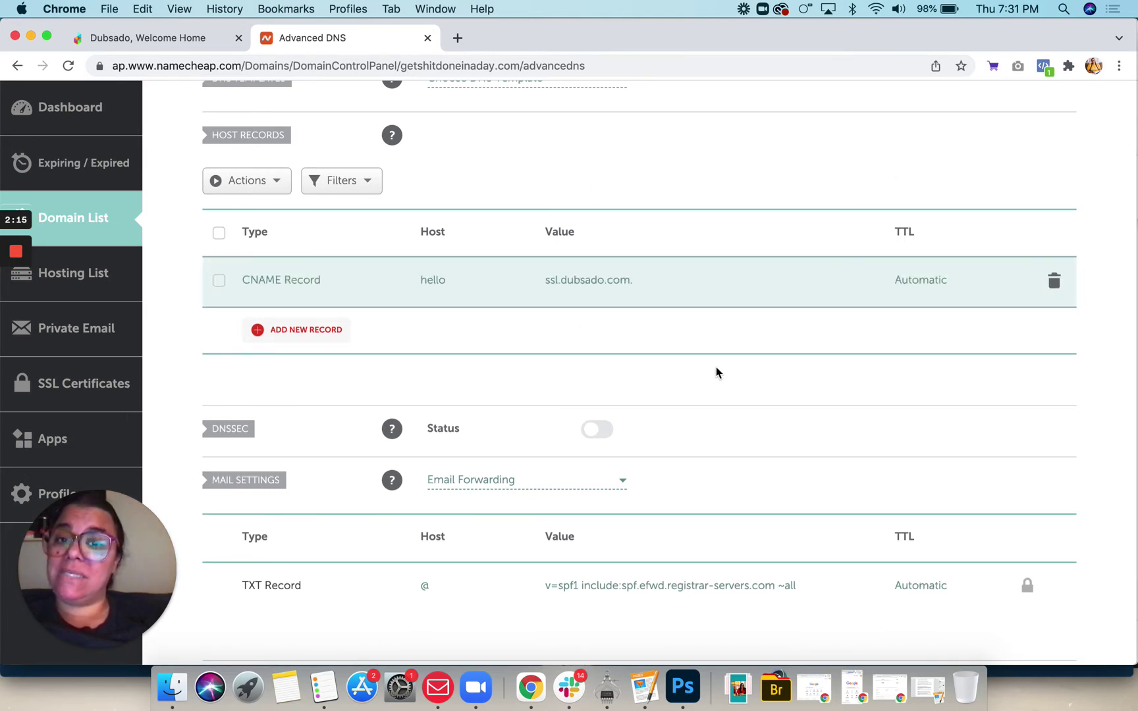
- Verify hello.getshitdoneinaday.com as the custom URL under Dubsado's Domain names settings
{"action": "left_click", "coordinate": [185, 43]}
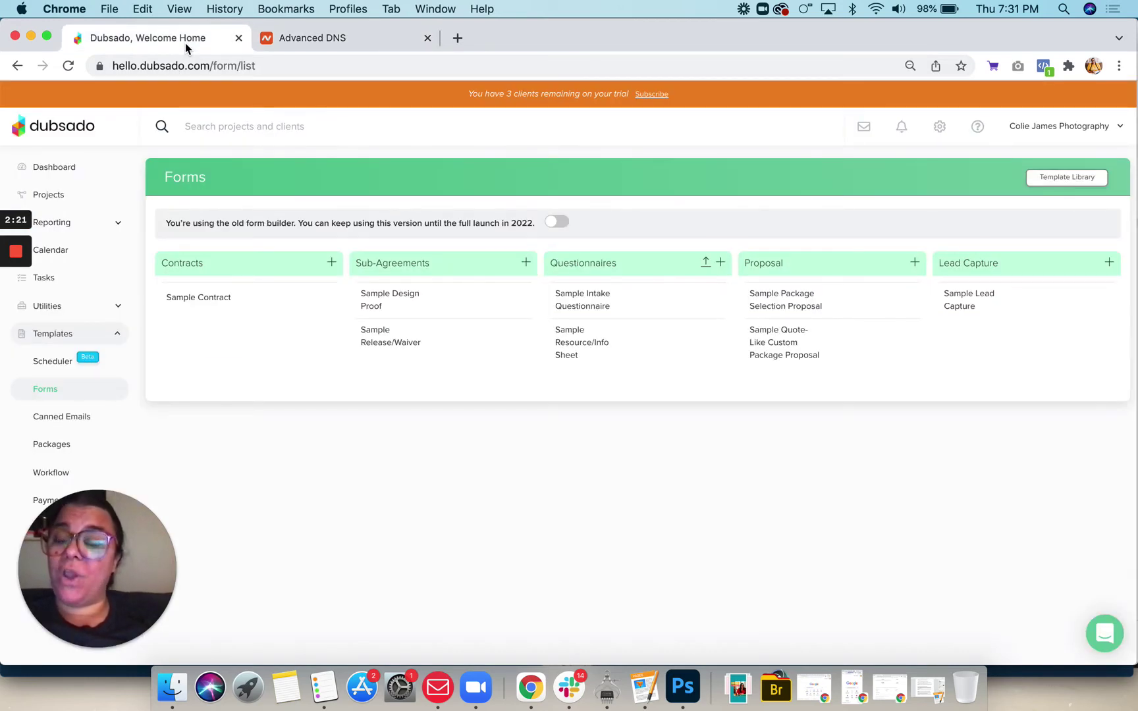
{"action": "left_click", "coordinate": [941, 129]}
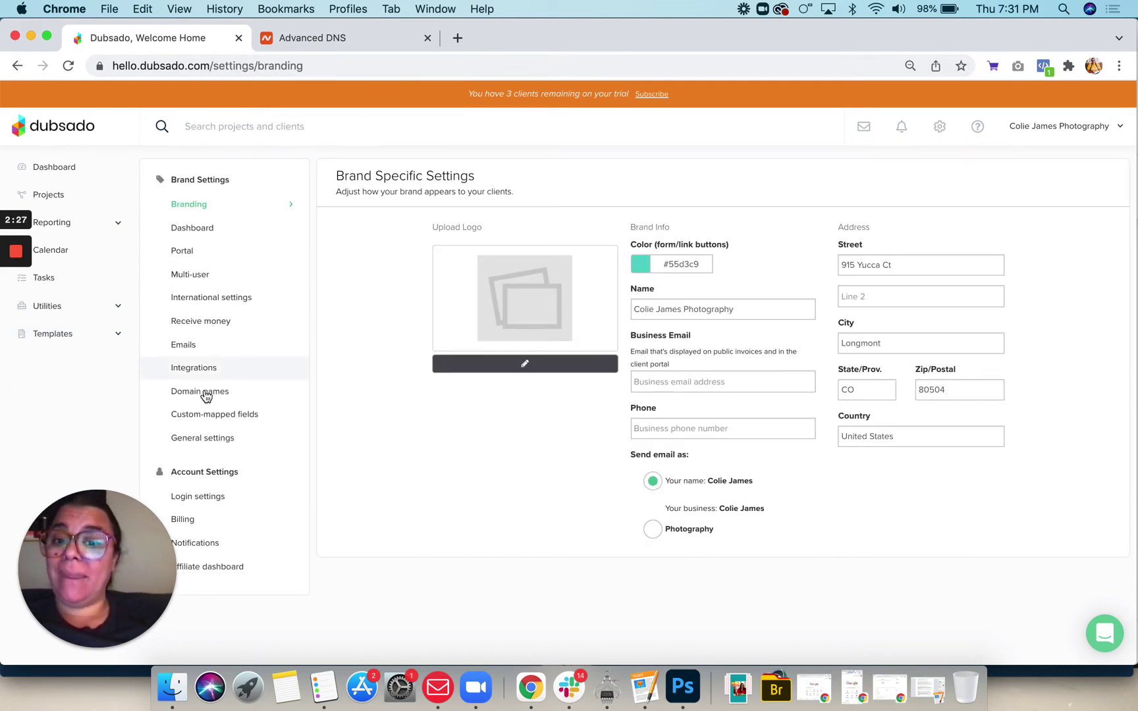
{"action": "left_click", "coordinate": [203, 393]}
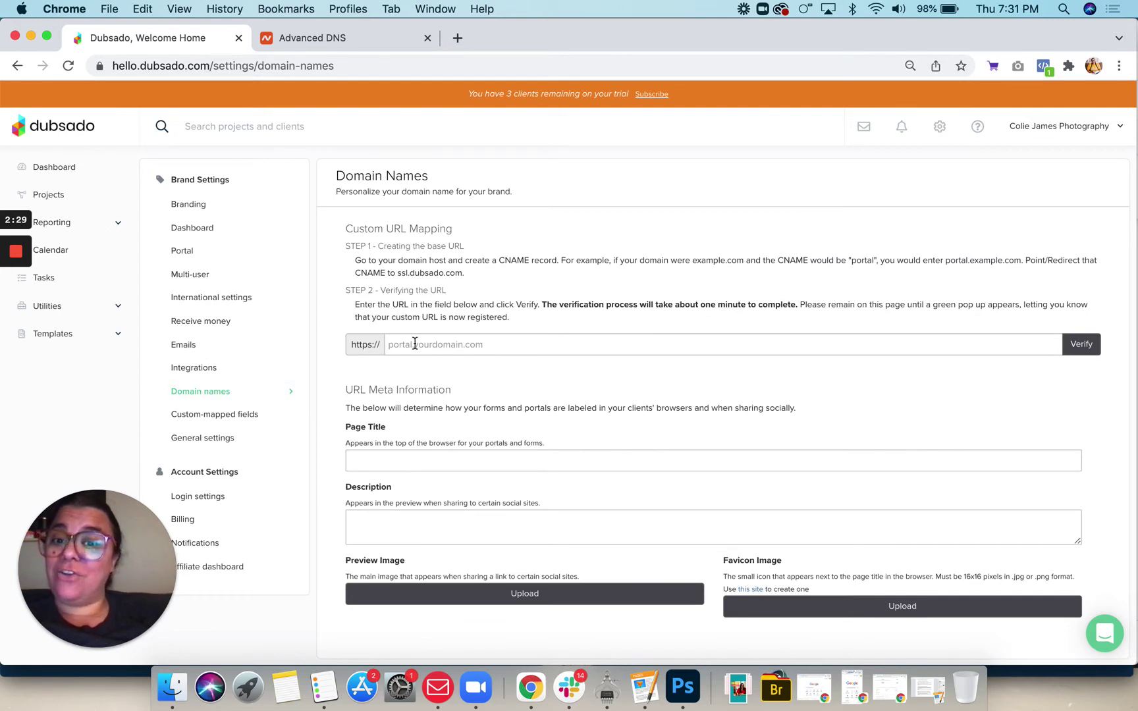
{"action": "left_click", "coordinate": [552, 352]}
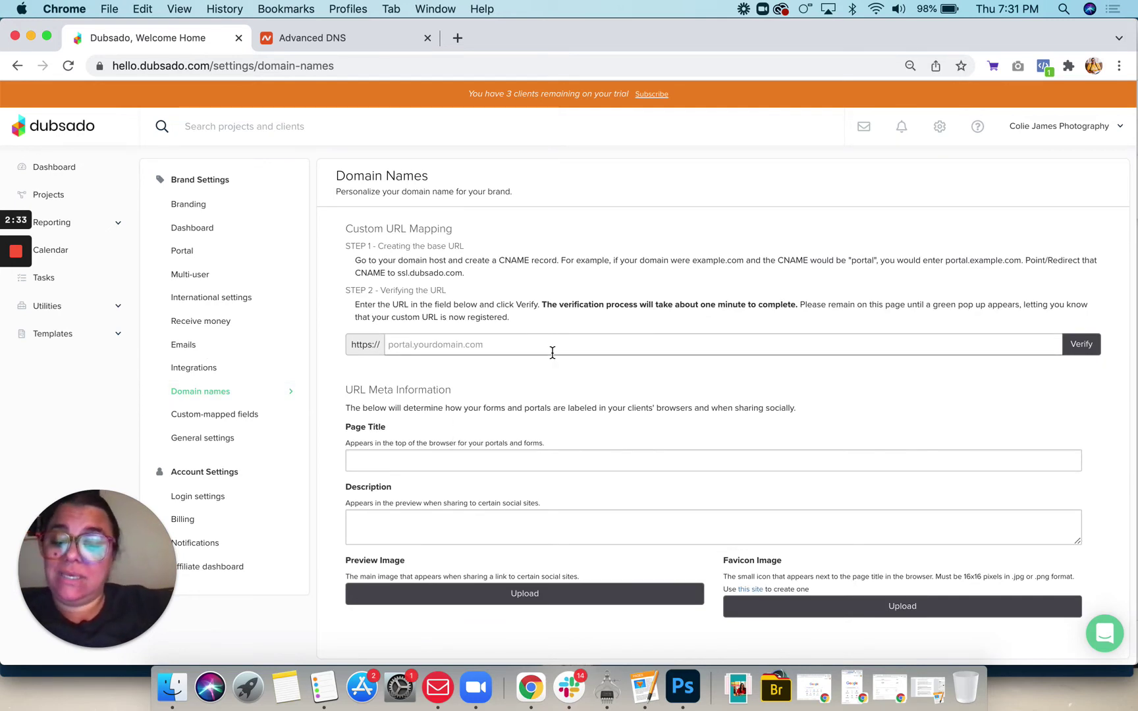
{"action": "type", "text": "hello."}
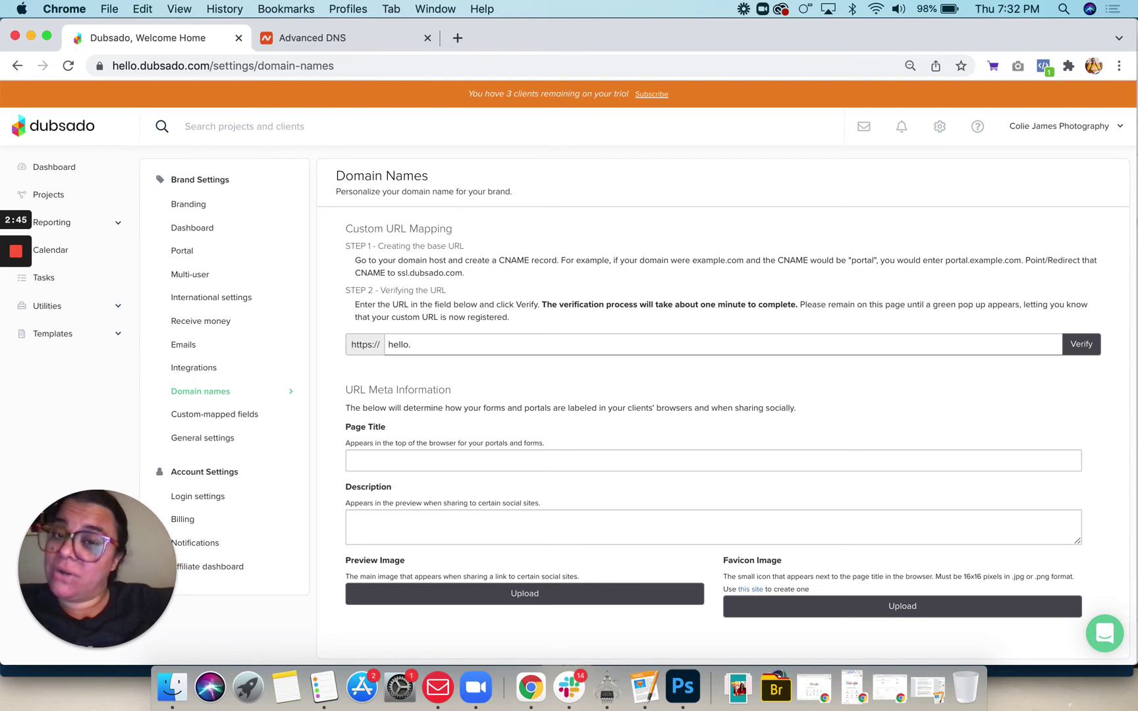
{"action": "type", "text": "get"}
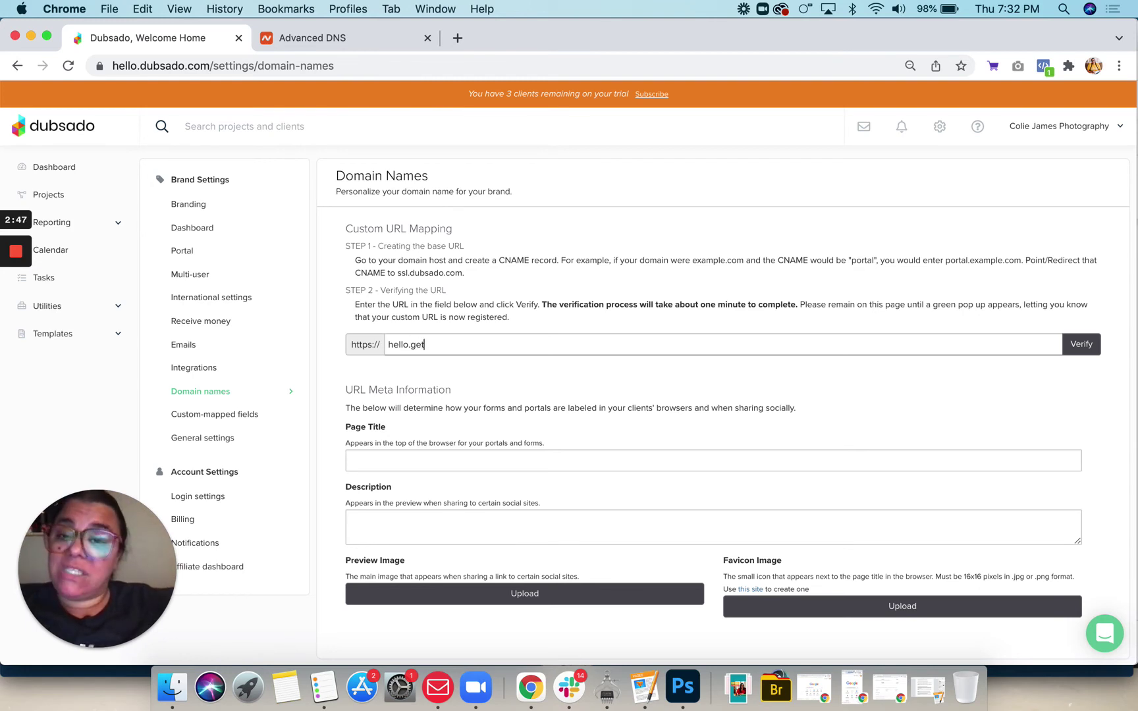
{"action": "type", "text": "shit"}
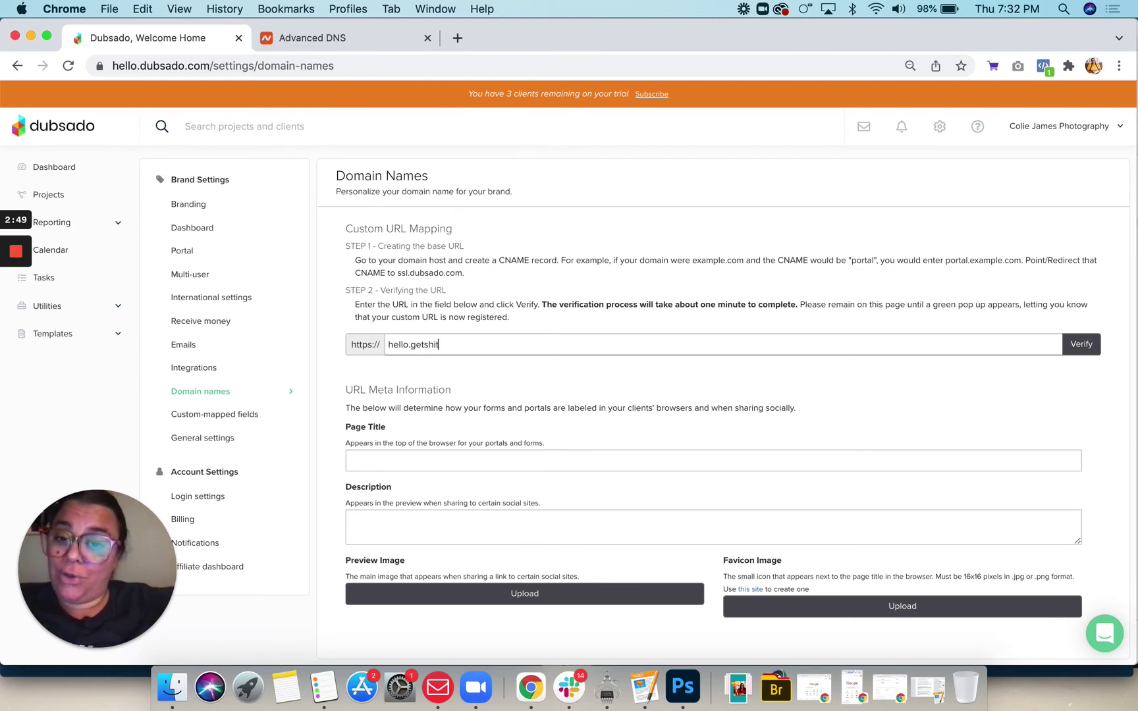
{"action": "type", "text": "done"}
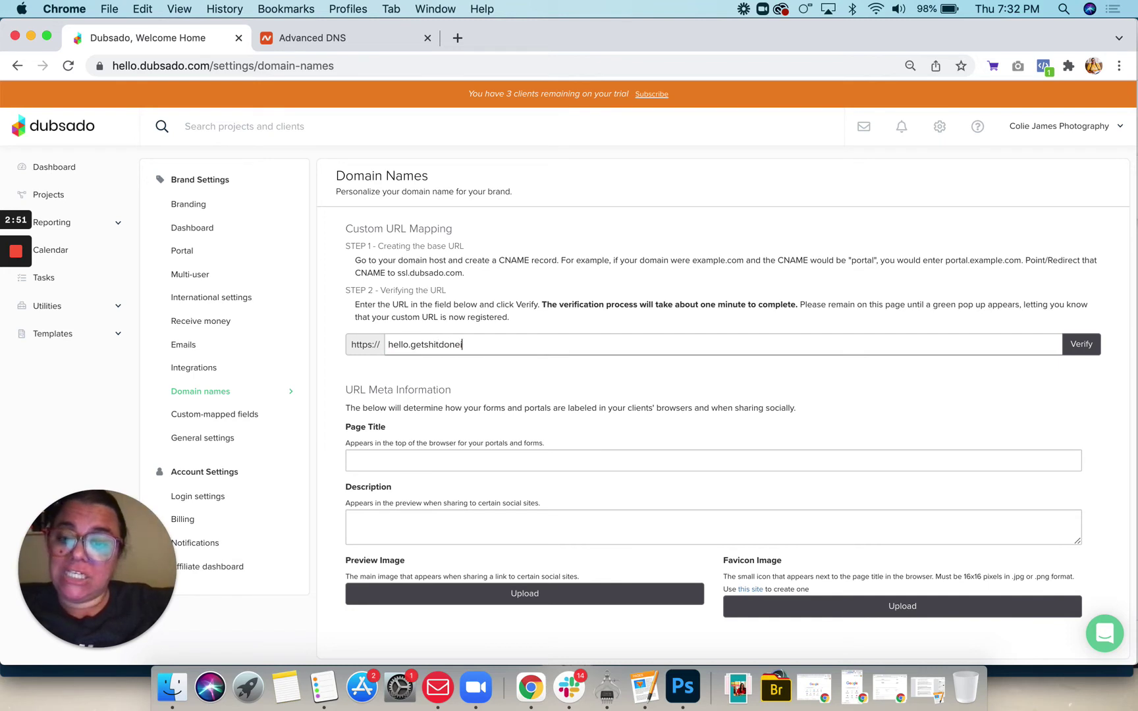
{"action": "type", "text": "inaday.com"}
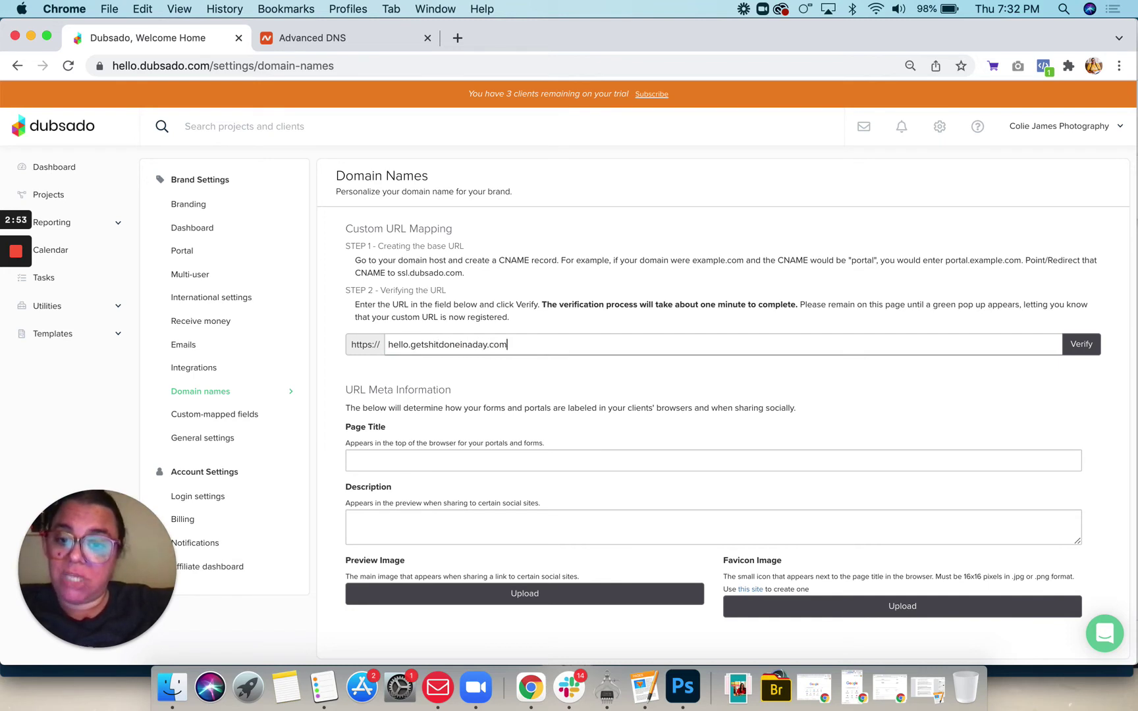
{"action": "left_click", "coordinate": [1088, 345]}
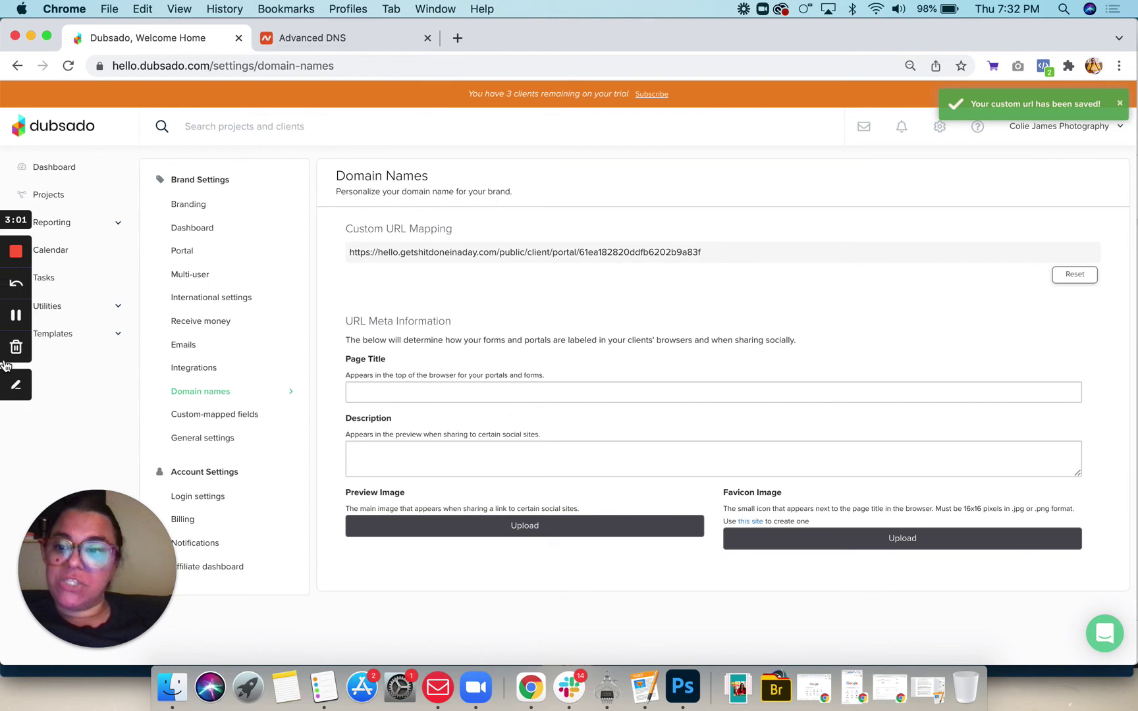
{"action": "left_click", "coordinate": [65, 333]}
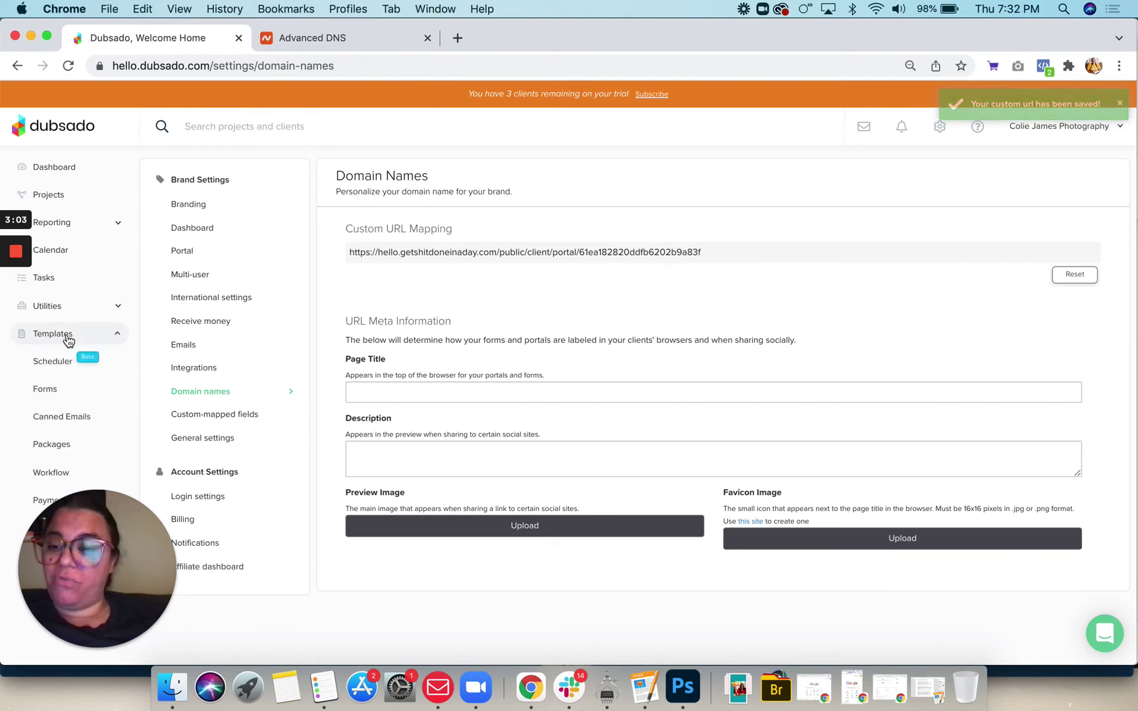
- Show Sample Lead Capture's share links on hello.getshitdoneinaday.com, then return to Namecheap's DNS records
{"action": "left_click", "coordinate": [46, 391]}
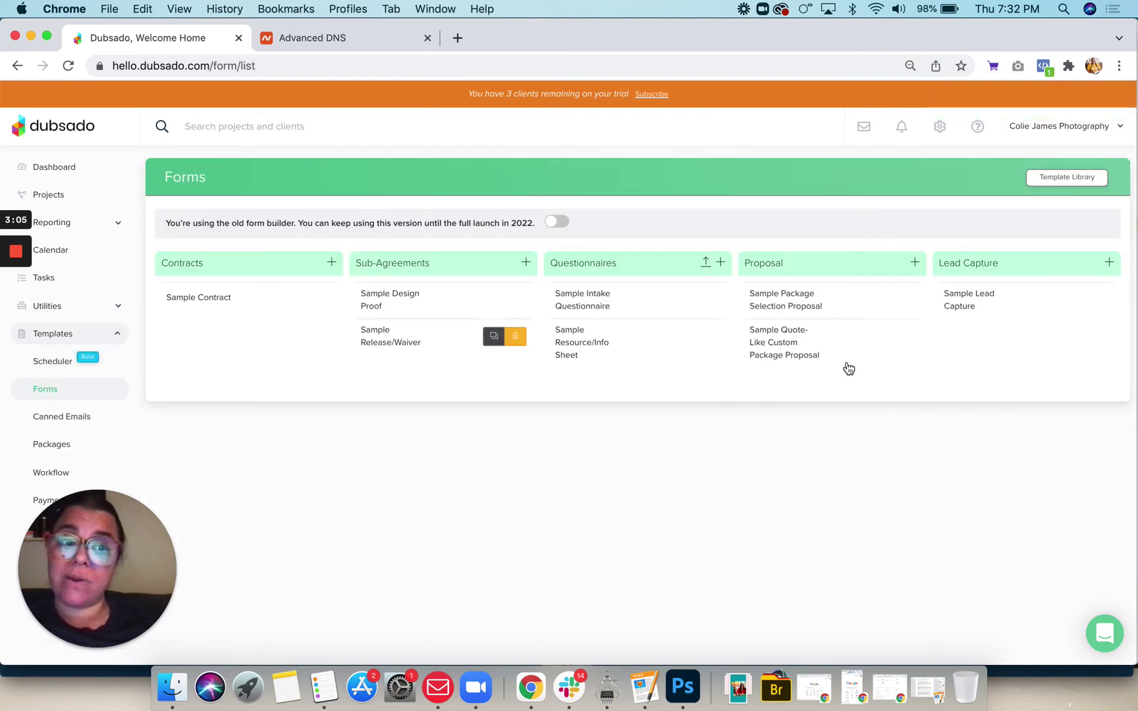
{"action": "left_click", "coordinate": [964, 313]}
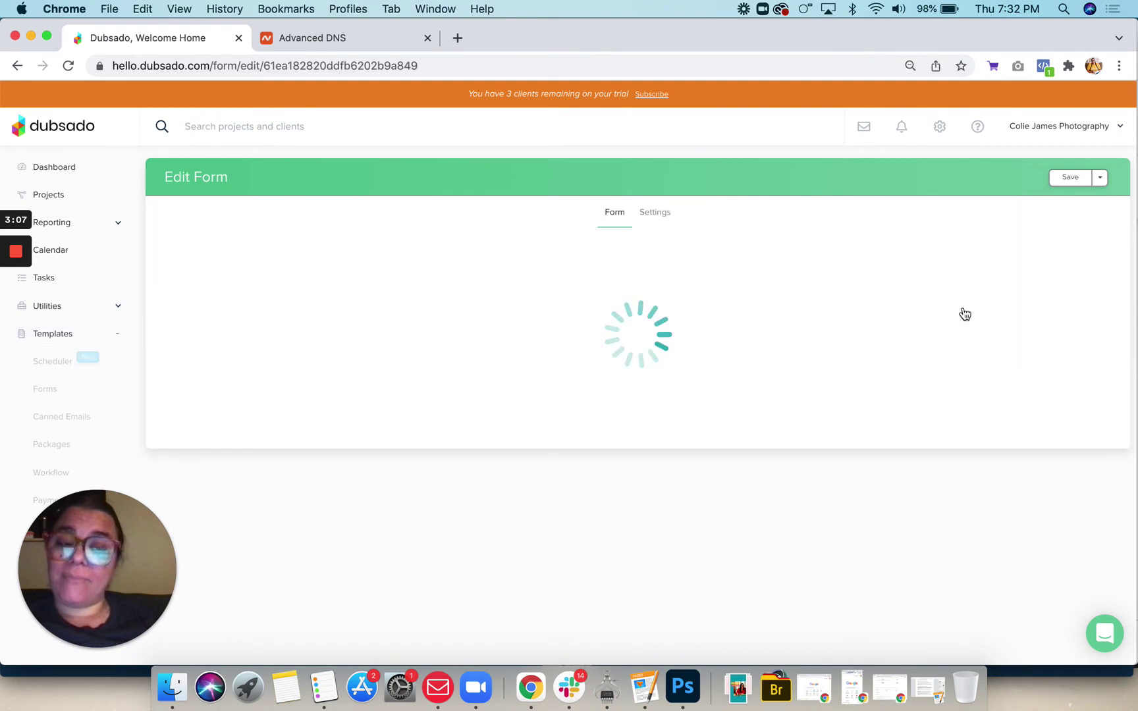
{"action": "left_click", "coordinate": [1018, 178]}
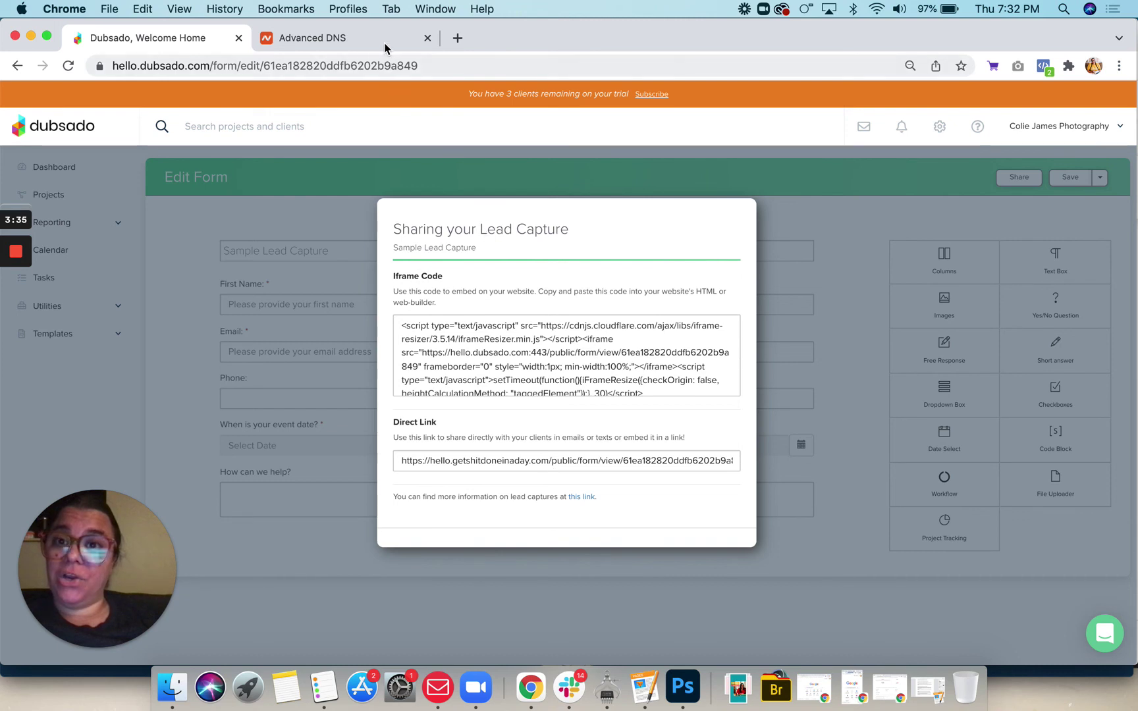
{"action": "left_click", "coordinate": [355, 37]}
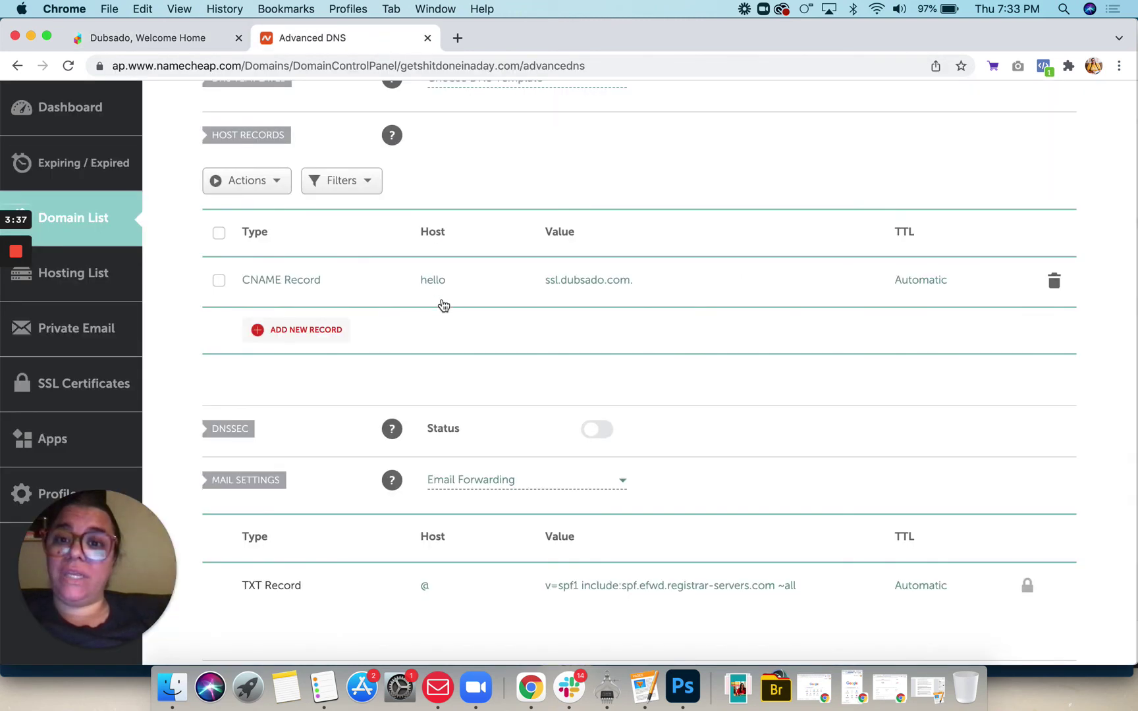